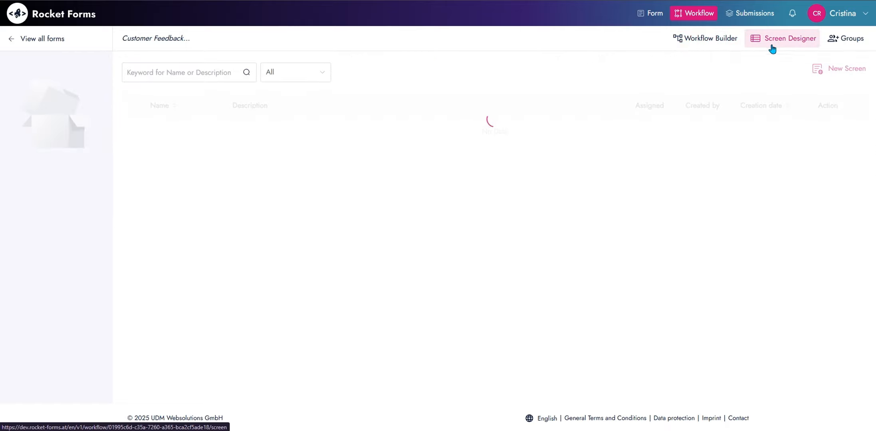
Create a new screen named 'Marketing Review and Approval - Customer Feedback' for the Marketing Approval step
{"action": "left_click", "coordinate": [846, 73]}
{"action": "type", "text": "Market"}
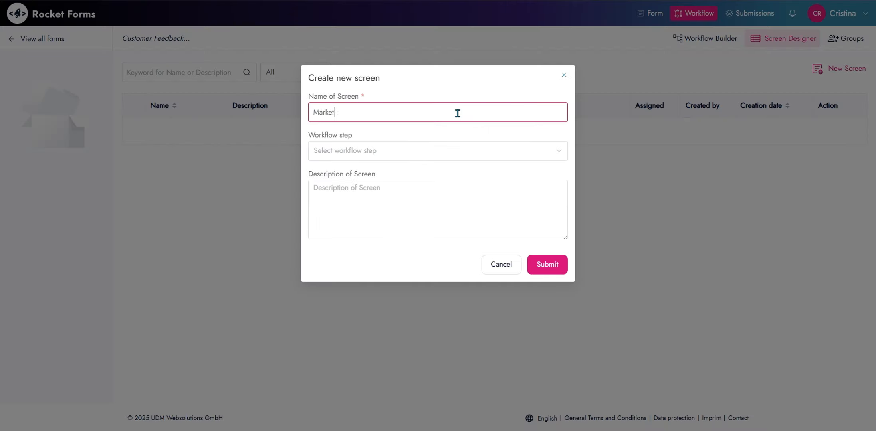
{"action": "type", "text": "ing Review and Approval - Customer Feedback"}
{"action": "left_click", "coordinate": [429, 151]}
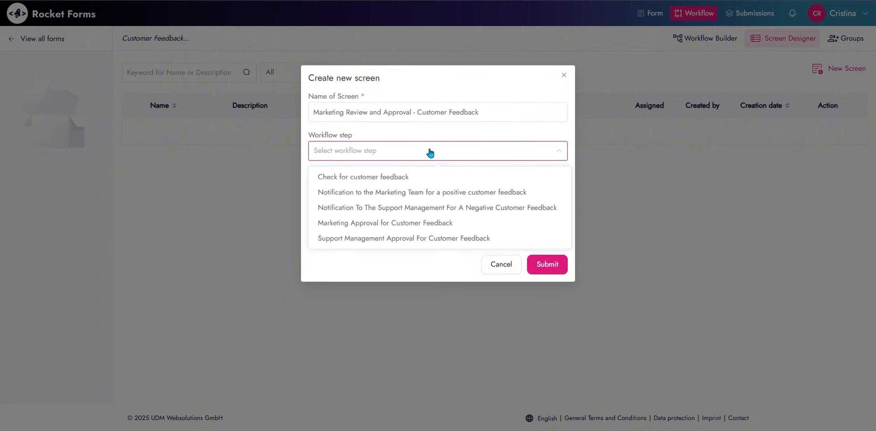
{"action": "left_click", "coordinate": [430, 226]}
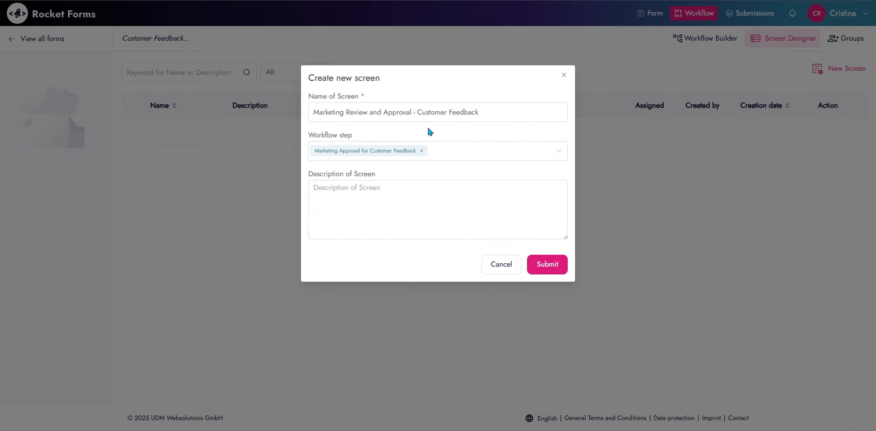
Describe it as the Marketing Team's screen for reviewing and logging positive customer feedback
{"action": "left_click", "coordinate": [440, 199]}
{"action": "type", "text": "This i"}
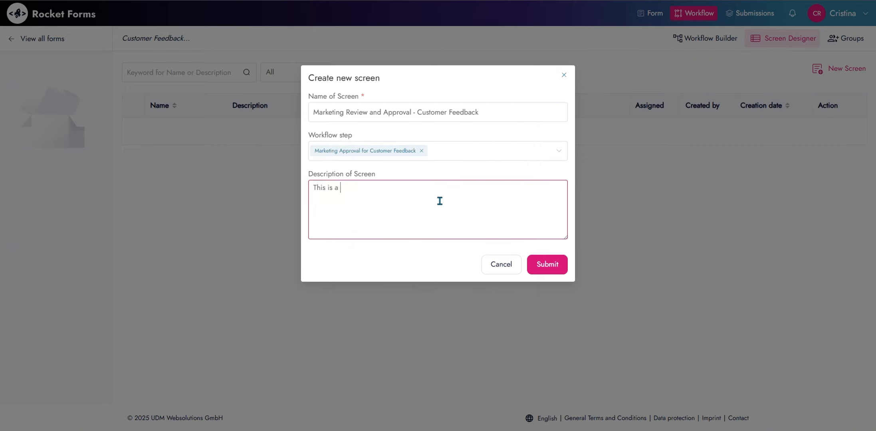
{"action": "type", "text": "s the screen for reviewing customer fe"}
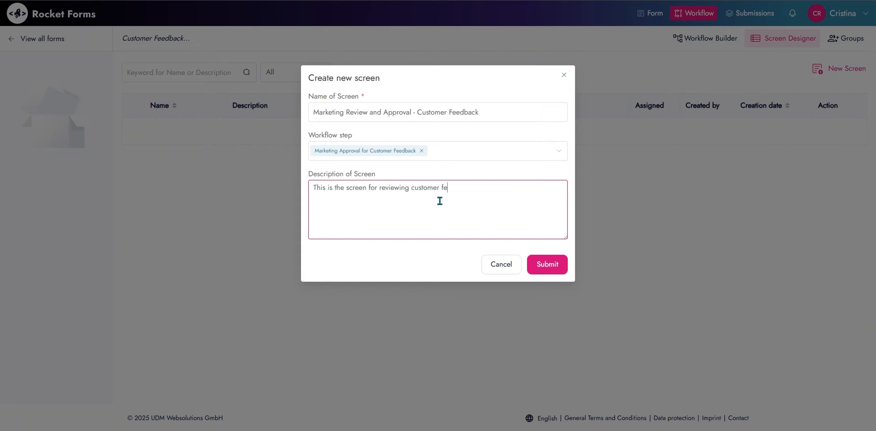
{"action": "type", "text": "edback for Marketing Team"}
{"action": "key", "text": "Return"}
{"action": "type", "text": "Review and log positi"}
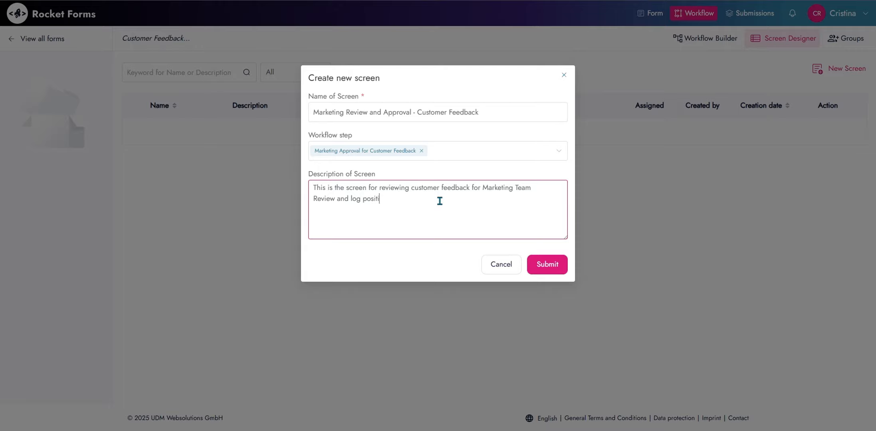
{"action": "type", "text": "ve customer feedback f"}
Create the screen and add the Name, Email Address, Phone Number and Country fields
{"action": "left_click", "coordinate": [544, 264]}
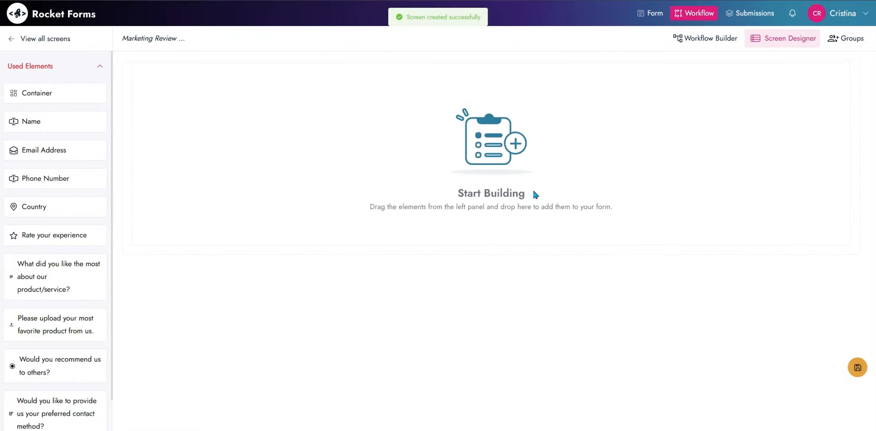
{"action": "scroll", "coordinate": [40, 132], "scroll_direction": "down", "scroll_amount": 5}
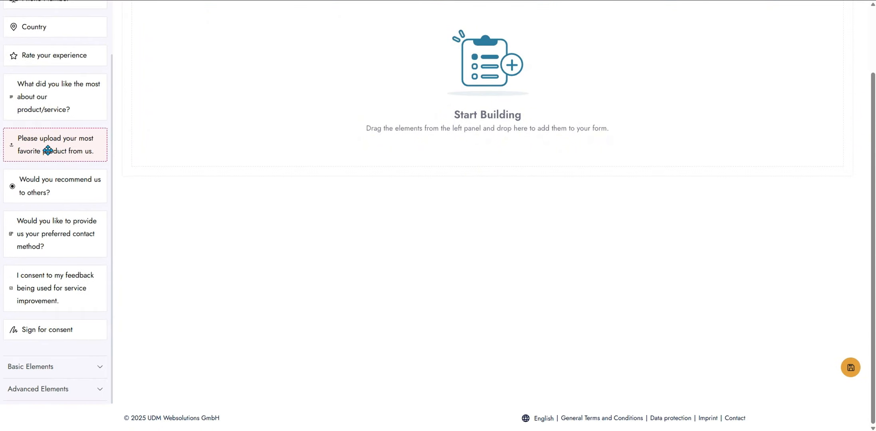
{"action": "scroll", "coordinate": [48, 150], "scroll_direction": "up", "scroll_amount": 5}
{"action": "left_click_drag", "start_coordinate": [62, 120], "coordinate": [199, 97]}
{"action": "left_click_drag", "start_coordinate": [72, 141], "coordinate": [160, 142]}
{"action": "left_click_drag", "start_coordinate": [58, 176], "coordinate": [182, 168]}
{"action": "left_click_drag", "start_coordinate": [56, 212], "coordinate": [181, 218]}
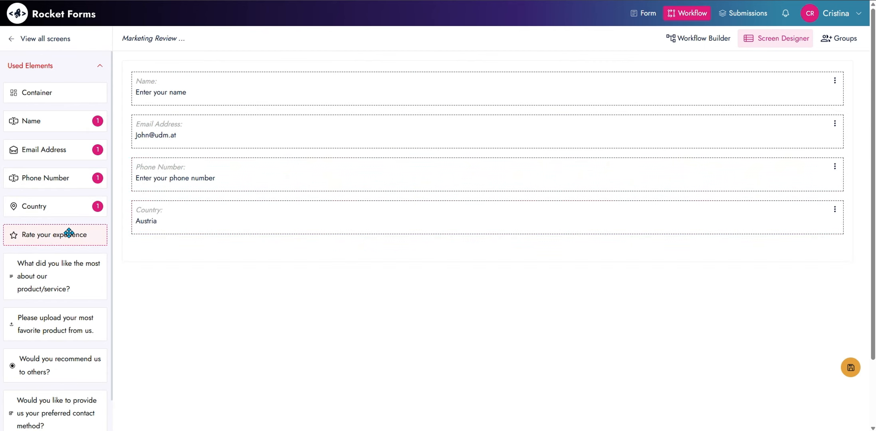
Add the rating, comment, recommend-us and preferred contact fields, then save the layout
{"action": "scroll", "coordinate": [69, 233], "scroll_direction": "down", "scroll_amount": 3}
{"action": "left_click_drag", "start_coordinate": [53, 144], "coordinate": [162, 252]}
{"action": "left_click_drag", "start_coordinate": [88, 208], "coordinate": [132, 301]}
{"action": "left_click_drag", "start_coordinate": [60, 272], "coordinate": [201, 351]}
{"action": "scroll", "coordinate": [68, 275], "scroll_direction": "down", "scroll_amount": 1}
{"action": "left_click_drag", "start_coordinate": [69, 275], "coordinate": [200, 351]}
{"action": "scroll", "coordinate": [605, 280], "scroll_direction": "up", "scroll_amount": 1}
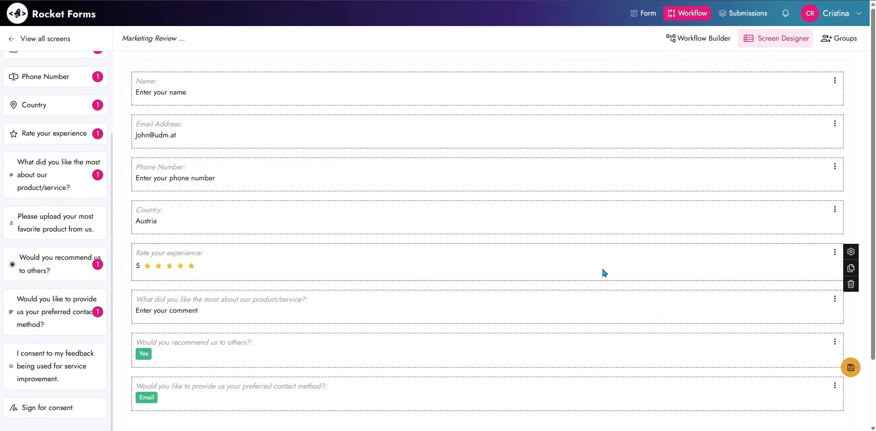
{"action": "left_click", "coordinate": [851, 368]}
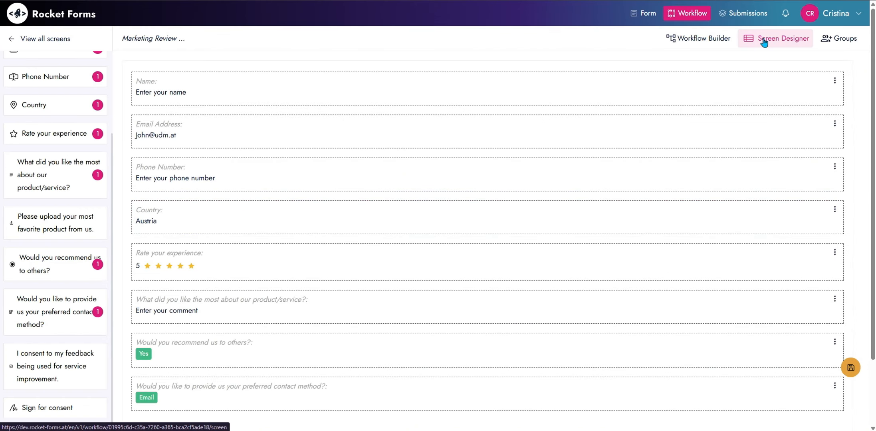
Start a new screen named 'Support Management Review and Approval - Customer Feedback Review'
{"action": "left_click", "coordinate": [36, 47]}
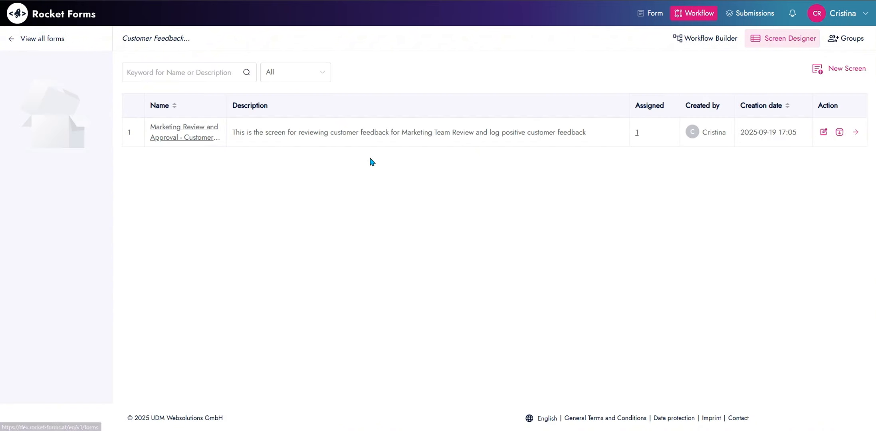
{"action": "left_click", "coordinate": [845, 70]}
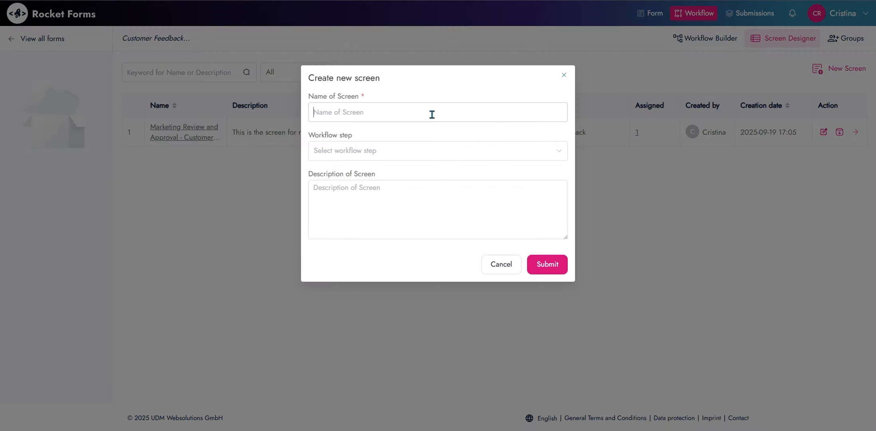
{"action": "left_click", "coordinate": [432, 114]}
{"action": "type", "text": "Support Management Review and Appro"}
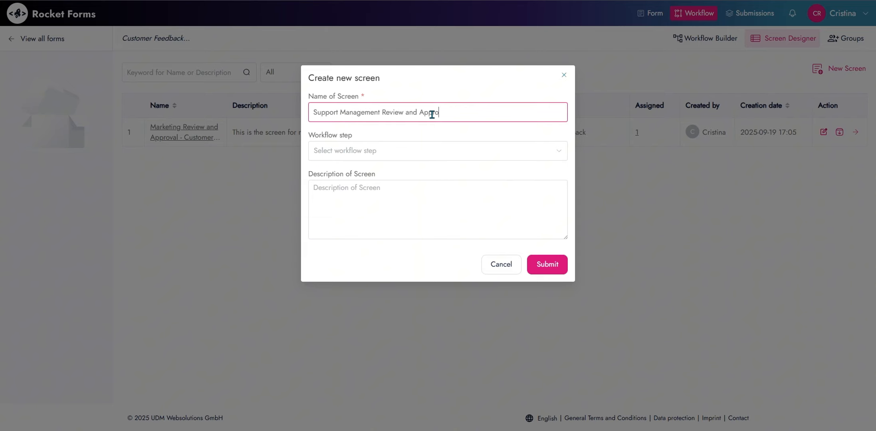
{"action": "type", "text": "val - Customer Review"}
{"action": "left_click", "coordinate": [487, 114]}
{"action": "type", "text": "Feedback Review"}
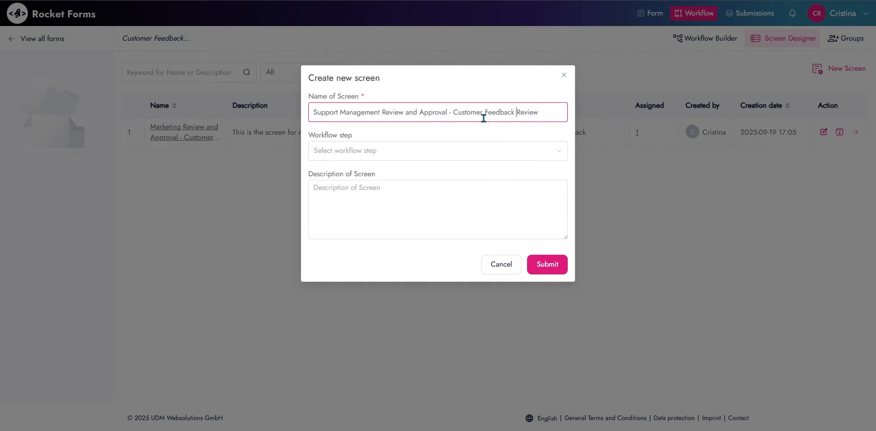
Link it to the Support Management Approval step and describe it as the support team's review screen
{"action": "left_click", "coordinate": [477, 152]}
{"action": "left_click", "coordinate": [467, 208]}
{"action": "left_click", "coordinate": [458, 258]}
{"action": "left_click", "coordinate": [500, 151]}
{"action": "left_click", "coordinate": [503, 154]}
{"action": "left_click", "coordinate": [399, 171]}
{"action": "left_click", "coordinate": [392, 208]}
{"action": "type", "text": "This is the "}
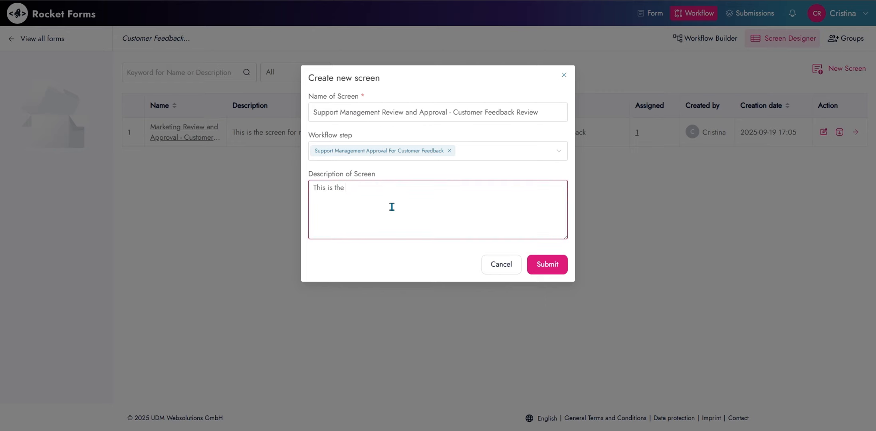
{"action": "type", "text": "screen for the support management team fo"}
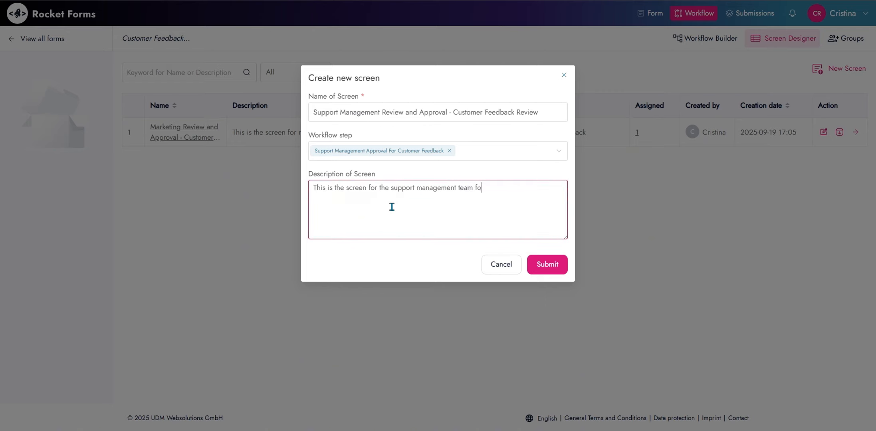
{"action": "type", "text": "r r to review and approve customer feedback"}
{"action": "key", "text": "Return"}
Finish the description, create the screen, and add Name, Email, Phone, Country and rating fields
{"action": "type", "text": "A"}
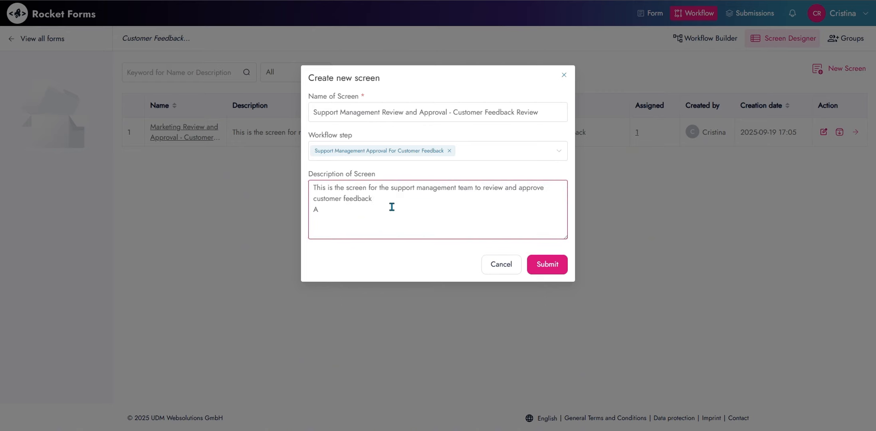
{"action": "type", "text": "roper logging"}
{"action": "left_click", "coordinate": [547, 265]}
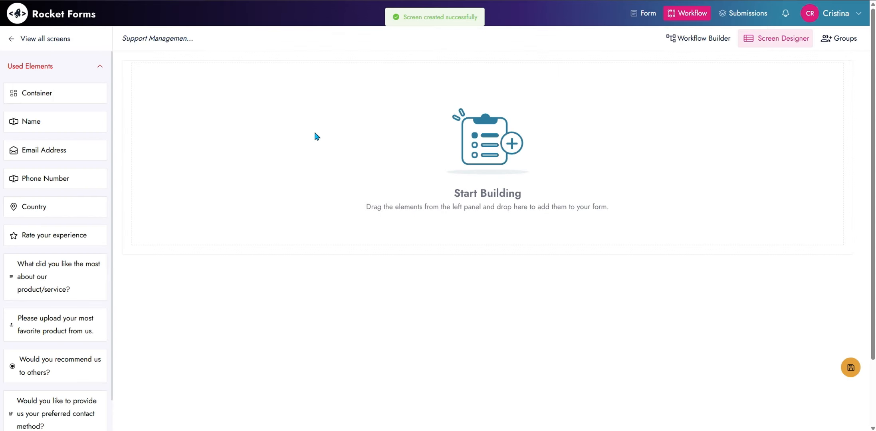
{"action": "left_click_drag", "start_coordinate": [23, 122], "coordinate": [162, 88]}
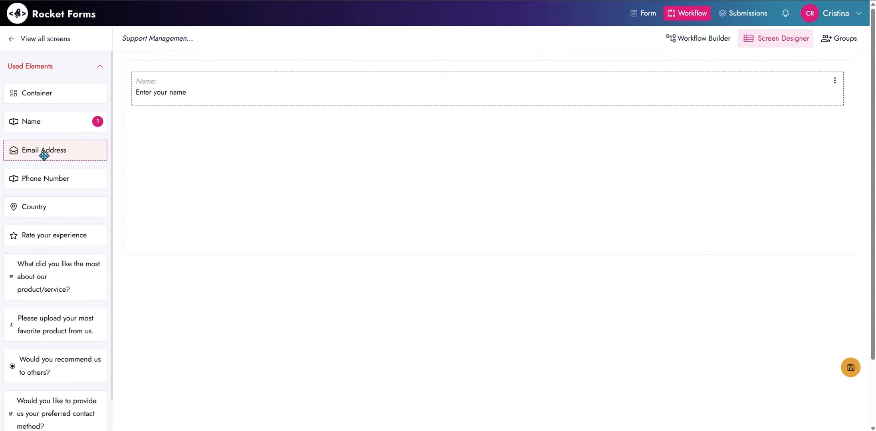
{"action": "left_click_drag", "start_coordinate": [43, 155], "coordinate": [193, 133]}
{"action": "left_click_drag", "start_coordinate": [51, 178], "coordinate": [178, 171]}
{"action": "left_click_drag", "start_coordinate": [61, 204], "coordinate": [168, 212]}
{"action": "left_click_drag", "start_coordinate": [63, 237], "coordinate": [185, 256]}
Add the comment, recommend-us and preferred contact fields, then save the Support Management layout
{"action": "left_click_drag", "start_coordinate": [65, 269], "coordinate": [182, 302]}
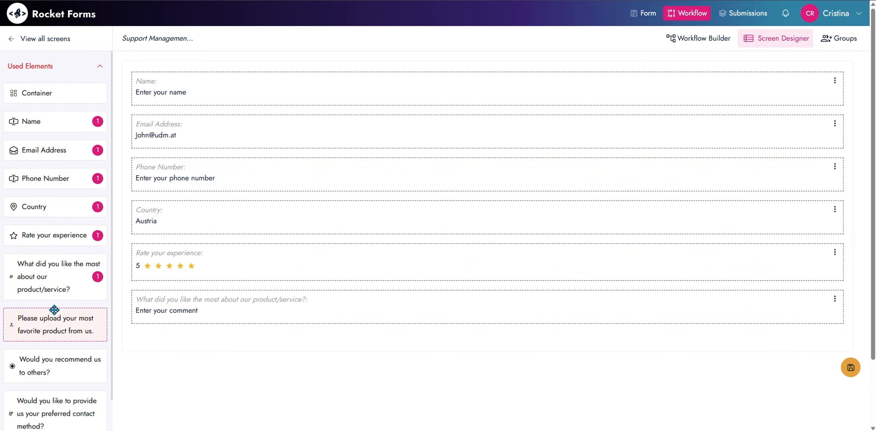
{"action": "scroll", "coordinate": [55, 308], "scroll_direction": "down", "scroll_amount": 2}
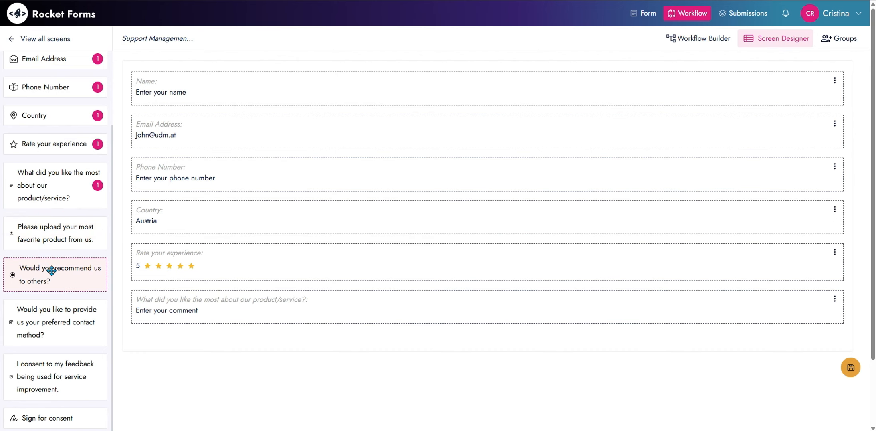
{"action": "left_click_drag", "start_coordinate": [53, 269], "coordinate": [187, 342]}
{"action": "scroll", "coordinate": [51, 313], "scroll_direction": "down", "scroll_amount": 1}
{"action": "left_click_drag", "start_coordinate": [50, 313], "coordinate": [170, 383]}
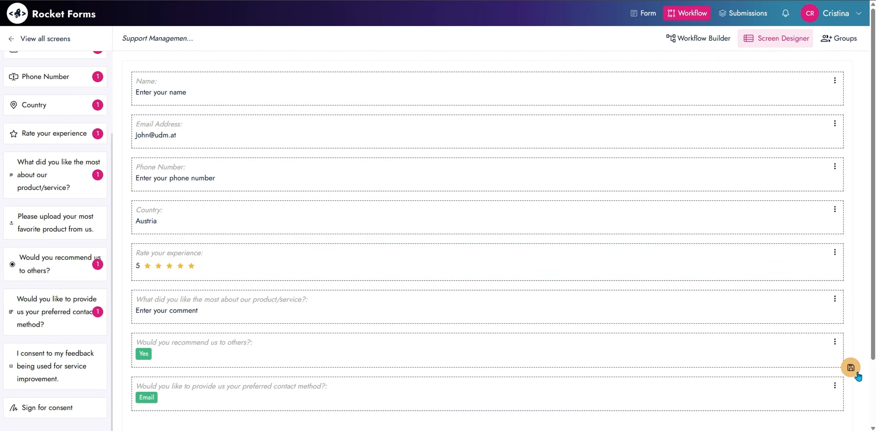
{"action": "left_click", "coordinate": [854, 368]}
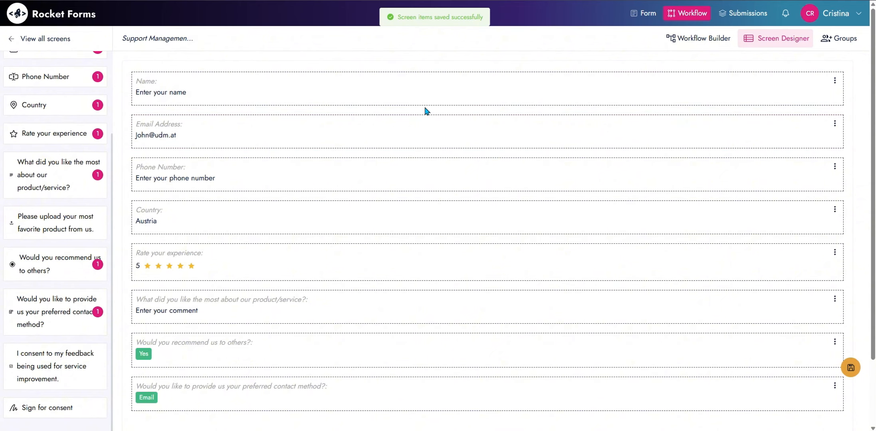
Fill in the respondent's name, email address and phone number on the feedback form
{"action": "left_click", "coordinate": [34, 38]}
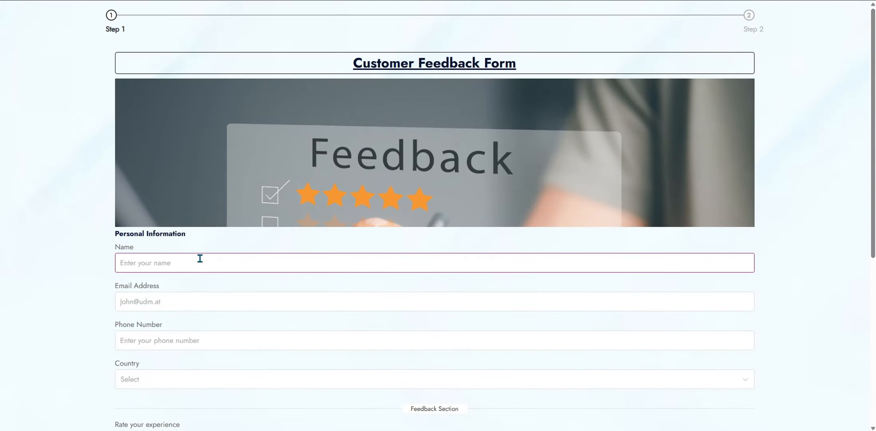
{"action": "type", "text": "Jane Doe"}
{"action": "left_click", "coordinate": [133, 307]}
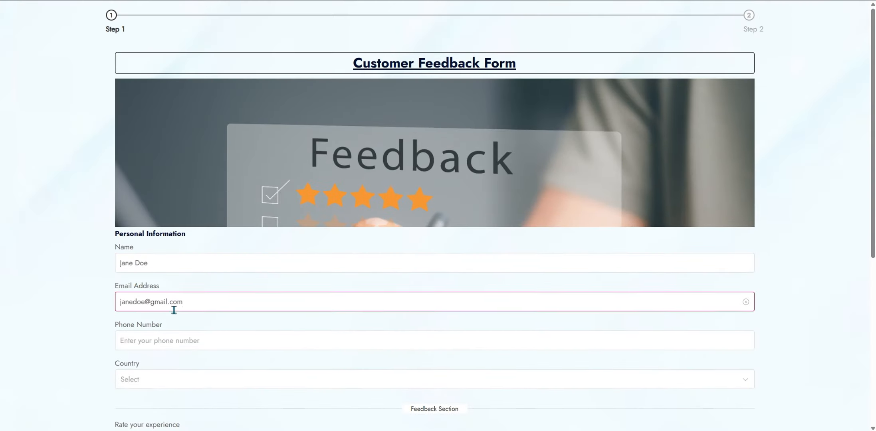
{"action": "scroll", "coordinate": [172, 309], "scroll_direction": "down", "scroll_amount": 1}
{"action": "left_click", "coordinate": [175, 292]}
Choose Philippines, give a 5-star rating and comment 'I love your perfumes!'
{"action": "scroll", "coordinate": [175, 280], "scroll_direction": "down", "scroll_amount": 2}
{"action": "left_click", "coordinate": [176, 242]}
{"action": "type", "text": "phi"}
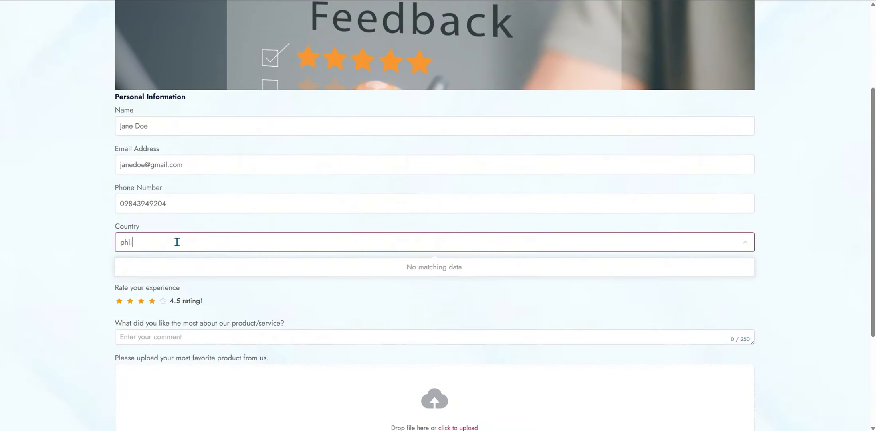
{"action": "key", "text": "Return"}
{"action": "scroll", "coordinate": [196, 300], "scroll_direction": "down", "scroll_amount": 2}
{"action": "left_click", "coordinate": [162, 252]}
{"action": "left_click", "coordinate": [215, 250]}
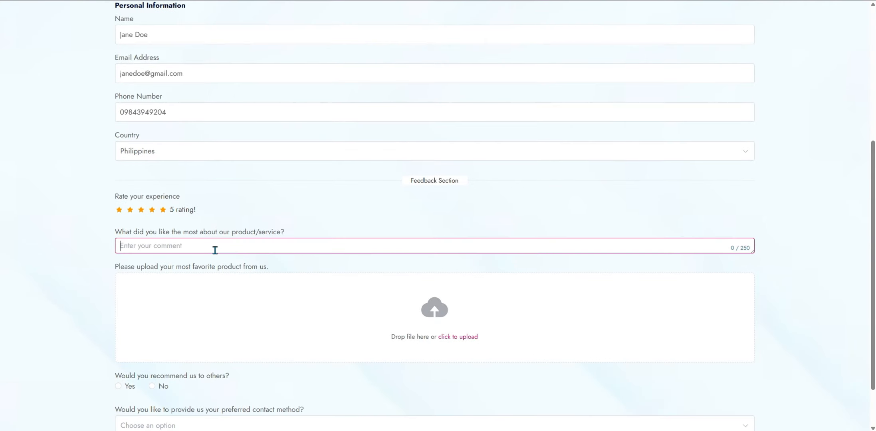
{"action": "type", "text": "I love your perfumes!"}
Upload the Tomato Sauce image from the 'for test' folder
{"action": "scroll", "coordinate": [215, 251], "scroll_direction": "down", "scroll_amount": 2}
{"action": "left_click", "coordinate": [458, 279]}
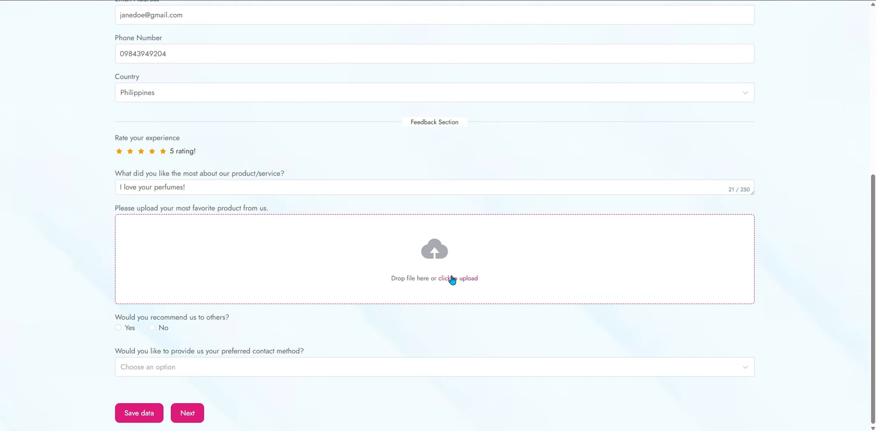
{"action": "left_click", "coordinate": [452, 279]}
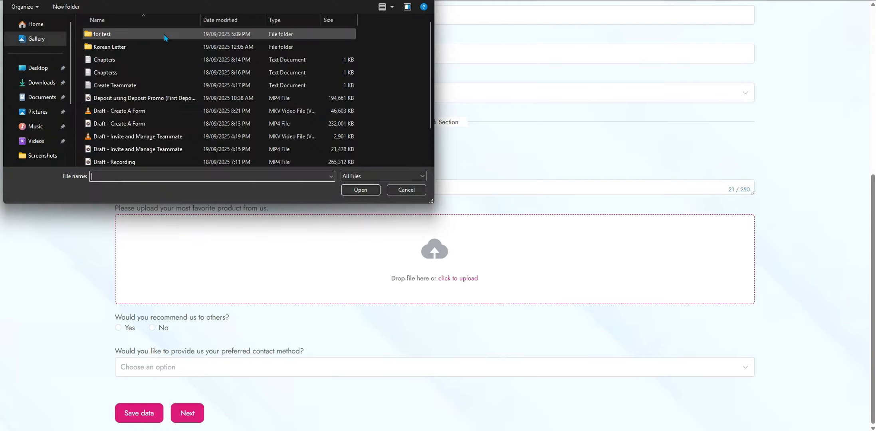
{"action": "left_click", "coordinate": [107, 44]}
{"action": "left_click", "coordinate": [361, 190]}
Answer Yes to recommending, choose Email contact, keep the consent signature and send the form
{"action": "scroll", "coordinate": [259, 247], "scroll_direction": "down", "scroll_amount": 1}
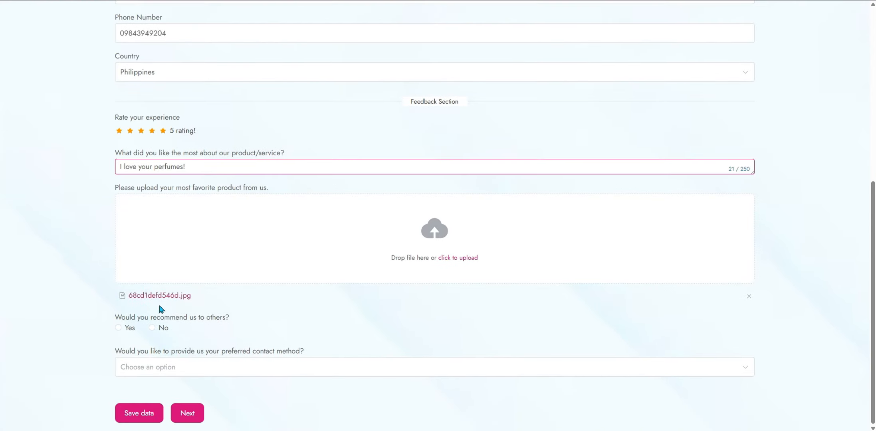
{"action": "left_click", "coordinate": [125, 332]}
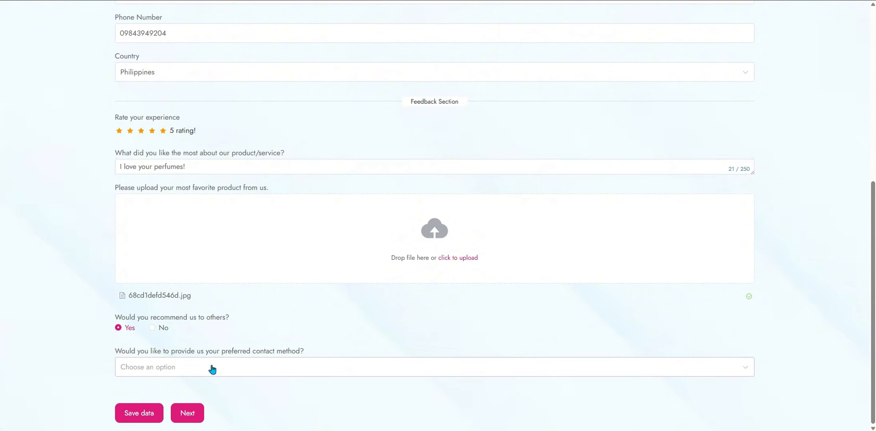
{"action": "left_click", "coordinate": [209, 371]}
{"action": "left_click", "coordinate": [176, 396]}
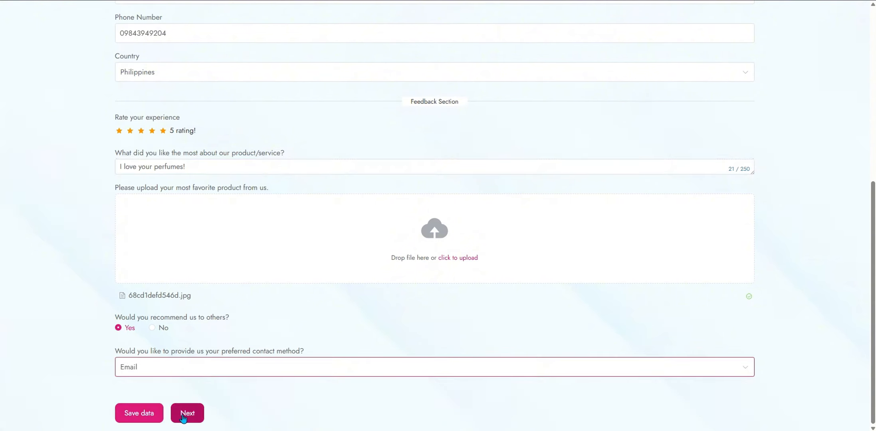
{"action": "left_click", "coordinate": [187, 416]}
{"action": "left_click", "coordinate": [136, 134]}
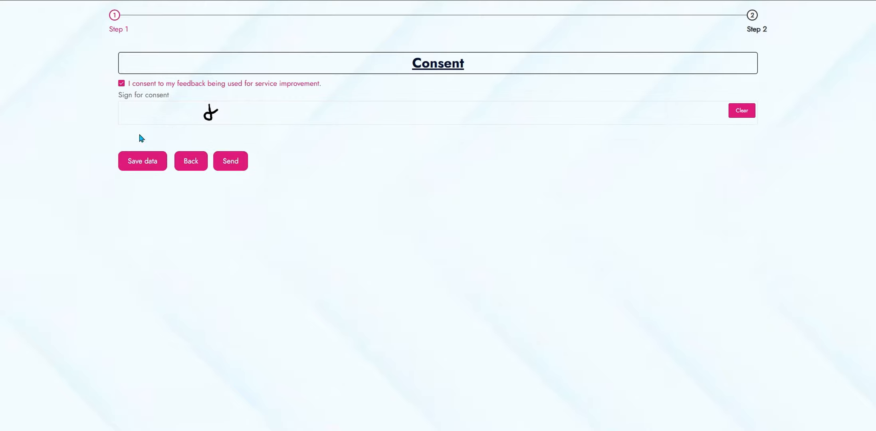
{"action": "left_click", "coordinate": [241, 166]}
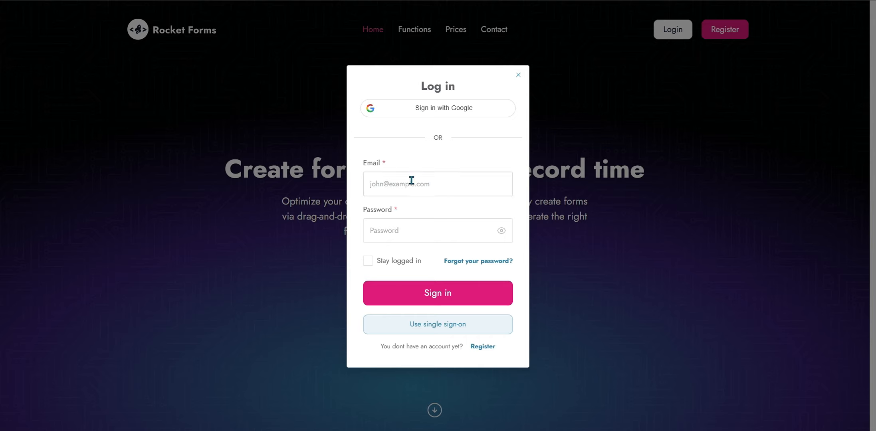
Sign in with the approver's email address and password
{"action": "left_click", "coordinate": [411, 180]}
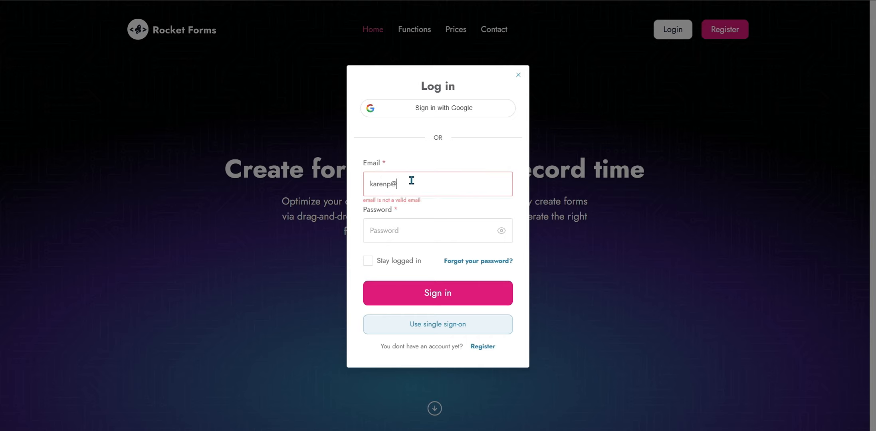
{"action": "key", "text": "Tab"}
{"action": "type", "text": "********"}
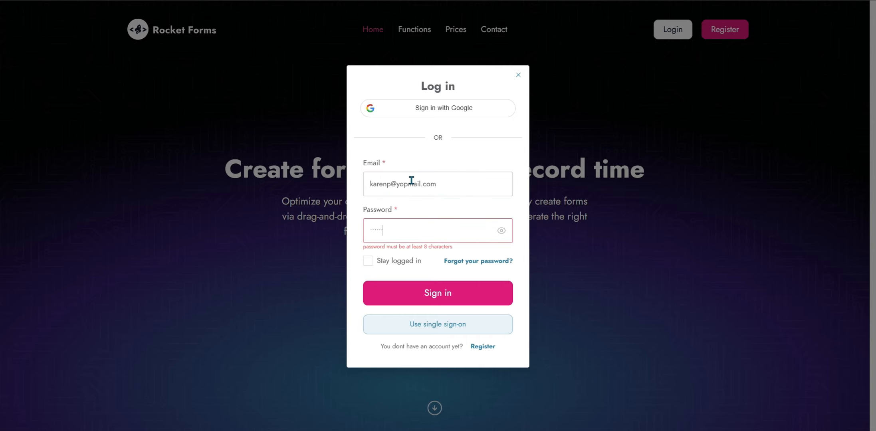
{"action": "key", "text": "Return"}
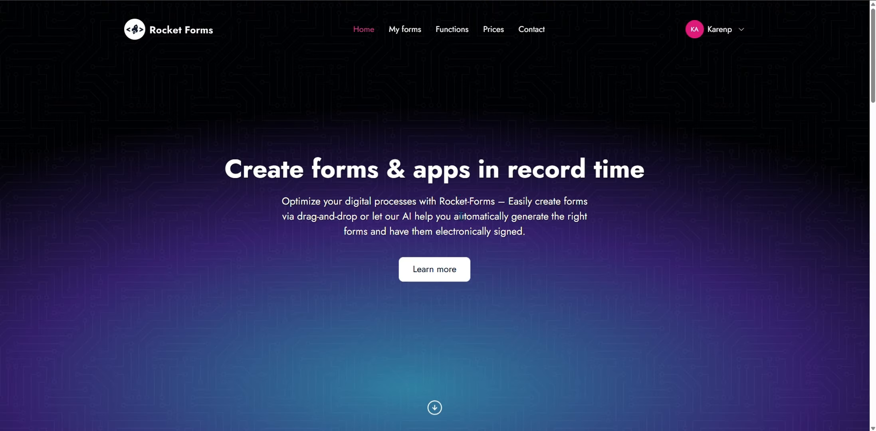
Switch to the other team's forms and open the Customer Feedback Form's submissions
{"action": "left_click", "coordinate": [412, 38]}
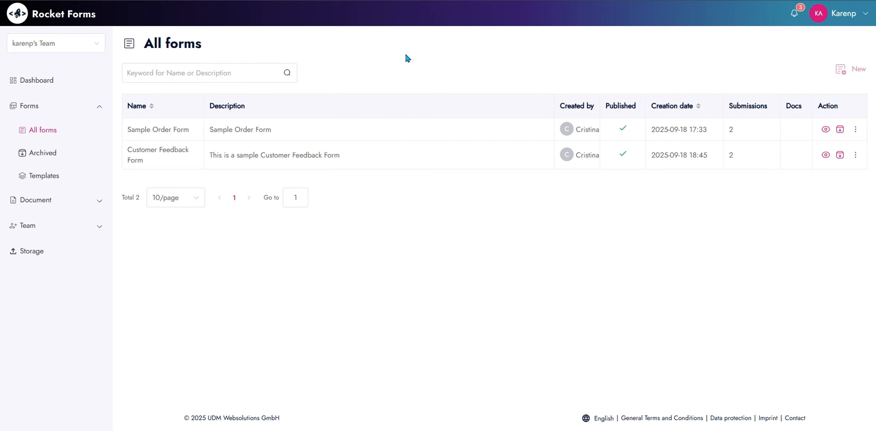
{"action": "left_click", "coordinate": [89, 47]}
{"action": "left_click", "coordinate": [55, 85]}
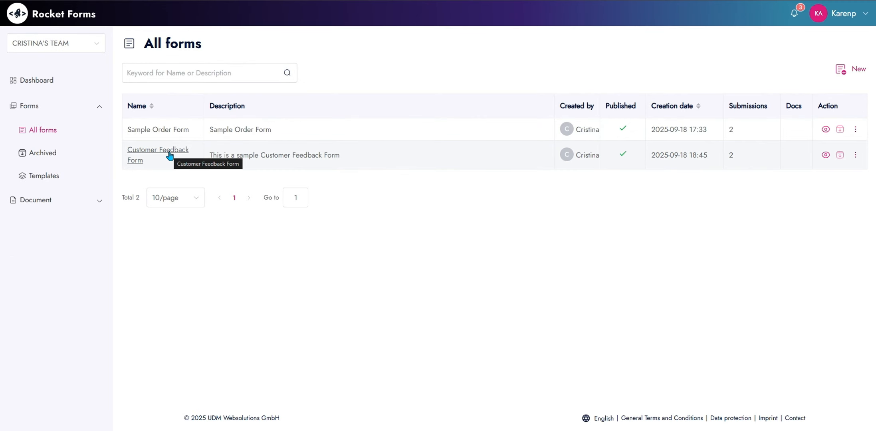
{"action": "left_click", "coordinate": [170, 156]}
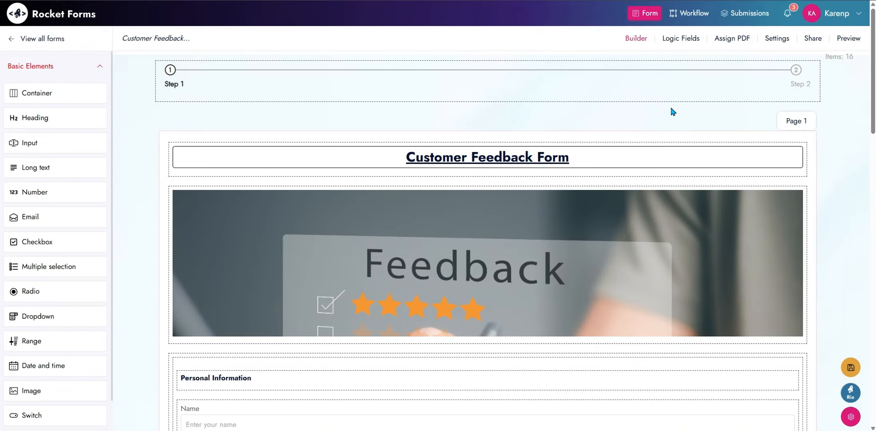
{"action": "left_click", "coordinate": [746, 12]}
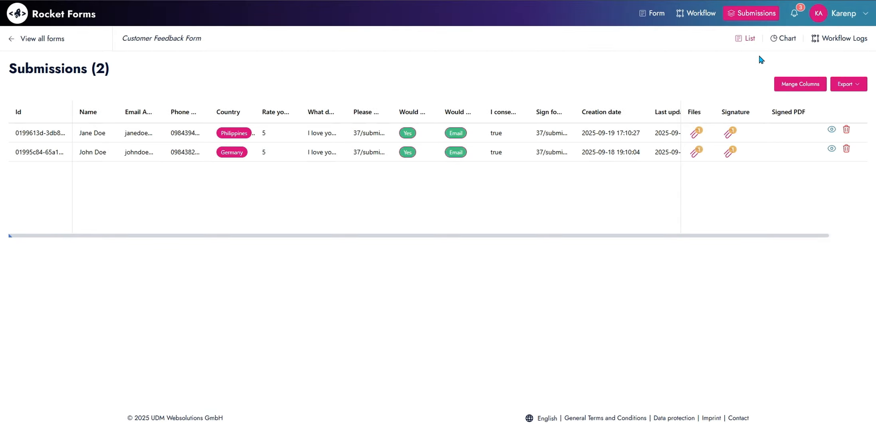
Open the Workflow Logs and the pending Marketing Approval for Customer Feedback step
{"action": "left_click", "coordinate": [837, 40]}
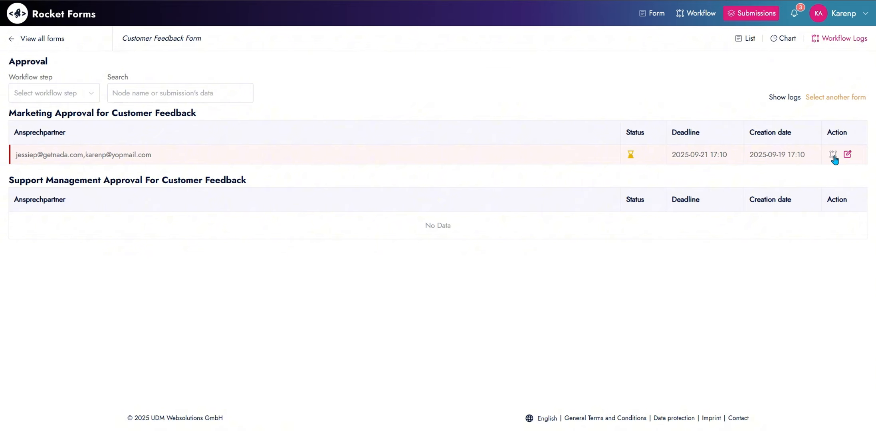
{"action": "left_click", "coordinate": [848, 156]}
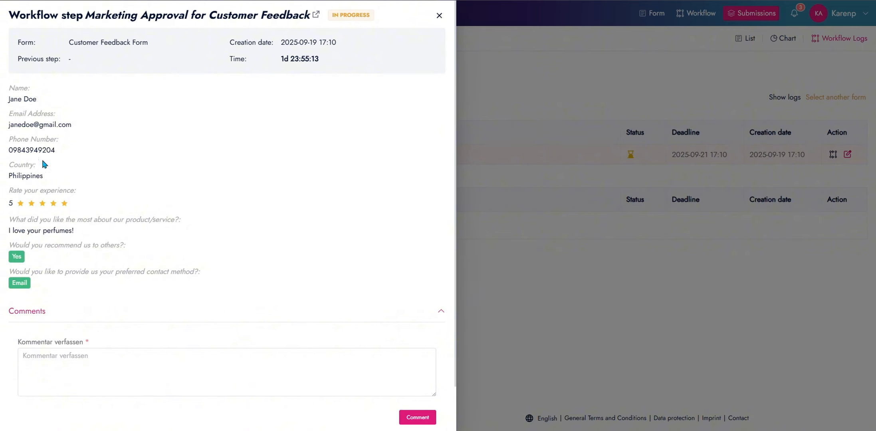
Post the comment 'Will properly log!' on the Marketing Approval step
{"action": "scroll", "coordinate": [60, 226], "scroll_direction": "down", "scroll_amount": 1}
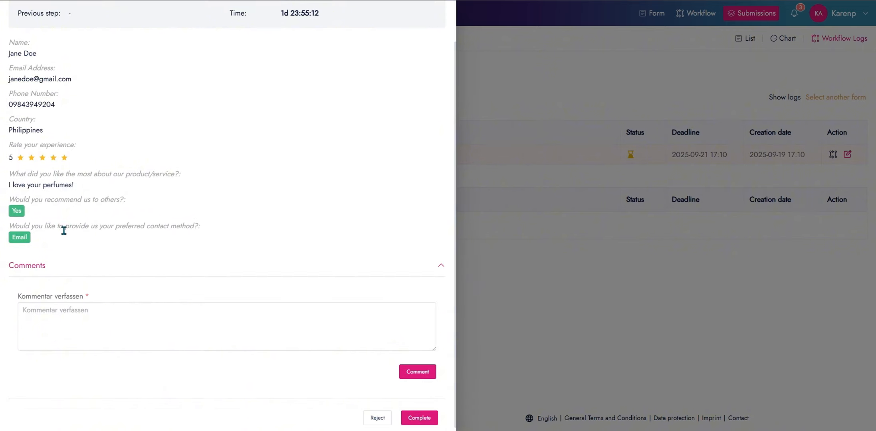
{"action": "left_click", "coordinate": [76, 316]}
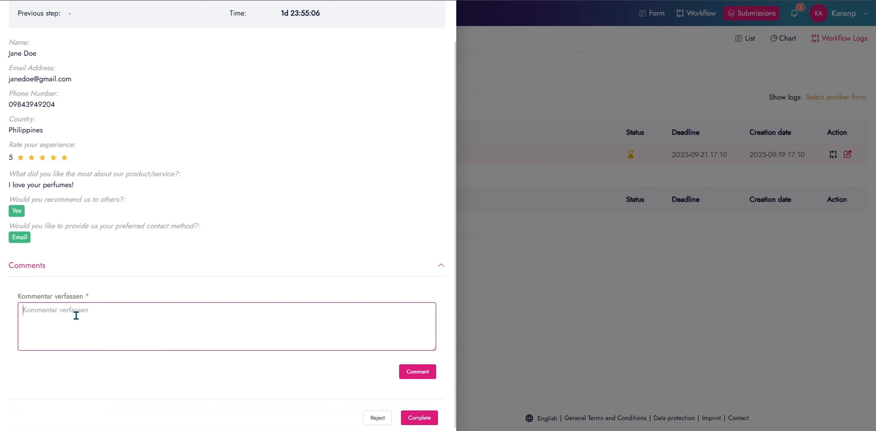
{"action": "type", "text": "Will properly logg"}
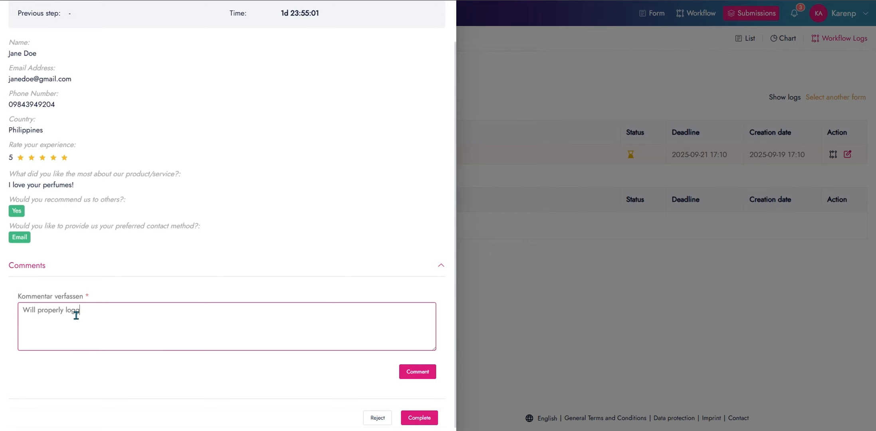
{"action": "type", "text": "ed"}
{"action": "key", "text": "BackSpace"}
{"action": "key", "text": "BackSpace"}
{"action": "key", "text": "BackSpace"}
{"action": "type", "text": "and provide a thank yu"}
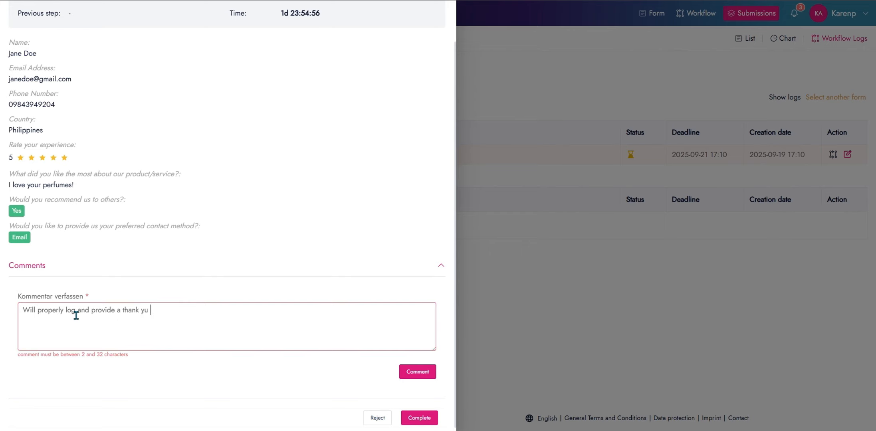
{"action": "key", "text": "BackSpace"}
{"action": "key", "text": "BackSpace"}
{"action": "key", "text": "BackSpace"}
{"action": "key", "text": "BackSpace"}
{"action": "key", "text": "BackSpace"}
{"action": "key", "text": "BackSpace"}
{"action": "key", "text": "BackSpace"}
{"action": "key", "text": "BackSpace"}
{"action": "key", "text": "BackSpace"}
{"action": "key", "text": "BackSpace"}
{"action": "key", "text": "BackSpace"}
{"action": "key", "text": "BackSpace"}
{"action": "key", "text": "BackSpace"}
{"action": "key", "text": "BackSpace"}
{"action": "key", "text": "BackSpace"}
{"action": "key", "text": "BackSpace"}
{"action": "key", "text": "BackSpace"}
{"action": "key", "text": "BackSpace"}
{"action": "key", "text": "BackSpace"}
{"action": "key", "text": "BackSpace"}
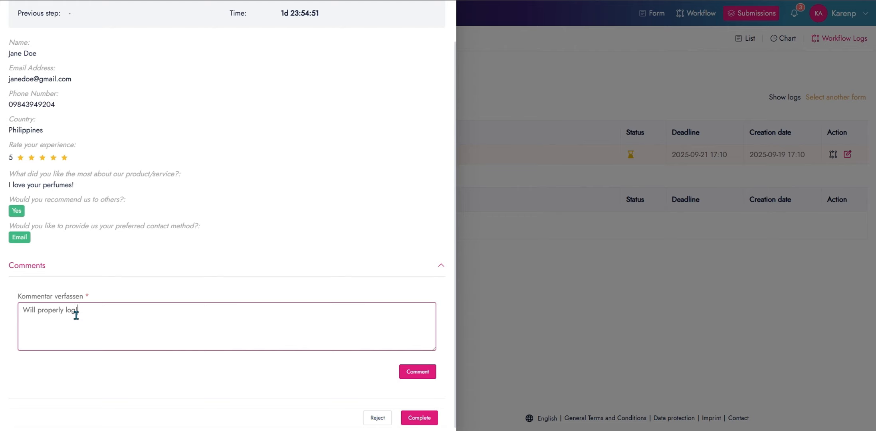
{"action": "type", "text": "!"}
{"action": "left_click", "coordinate": [417, 372]}
Approve the step with the reason 'This is acknowledge and properly logged. Will send a thank you message…'
{"action": "scroll", "coordinate": [372, 318], "scroll_direction": "down", "scroll_amount": 1}
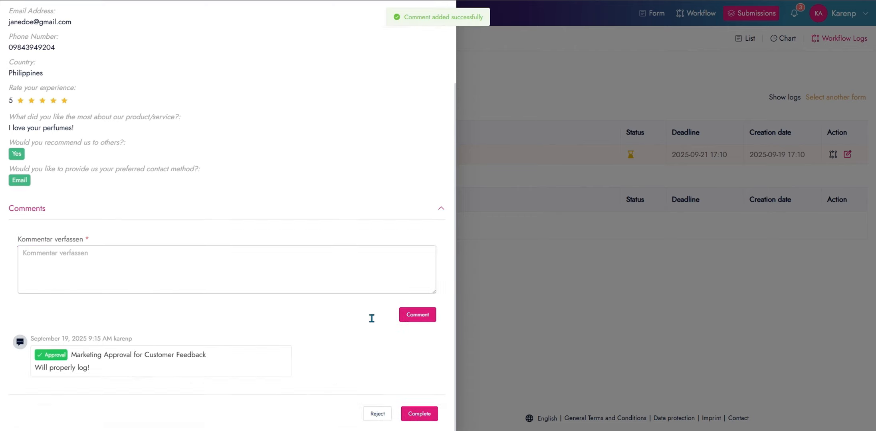
{"action": "left_click", "coordinate": [426, 414]}
{"action": "left_click", "coordinate": [413, 128]}
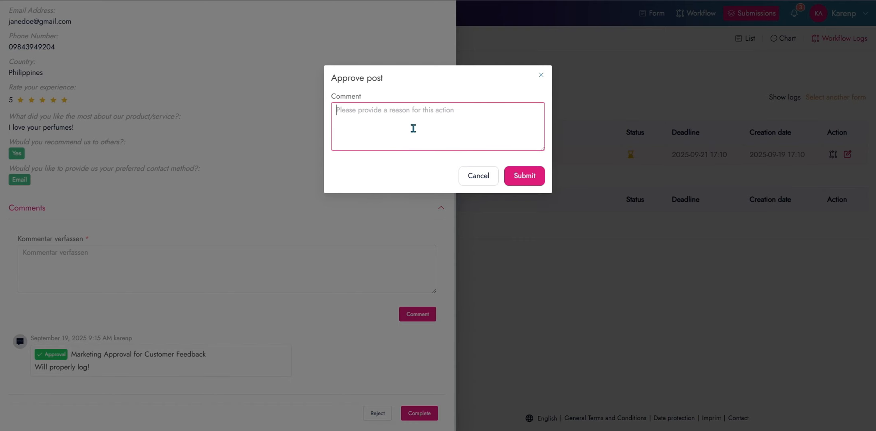
{"action": "type", "text": "This is ack"}
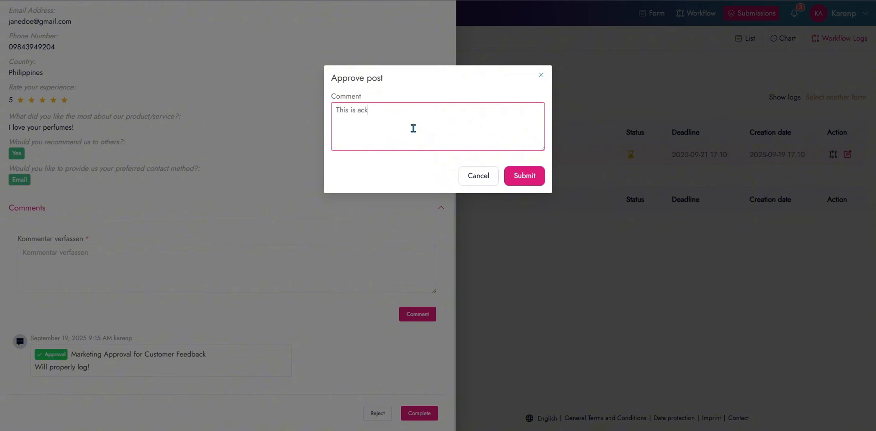
{"action": "type", "text": "nowledge and properly logged. W"}
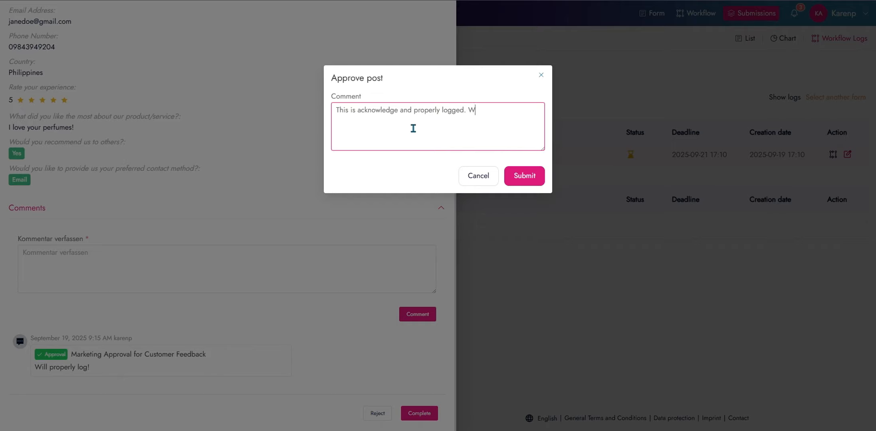
{"action": "type", "text": "ill send a thank you message to the customer!"}
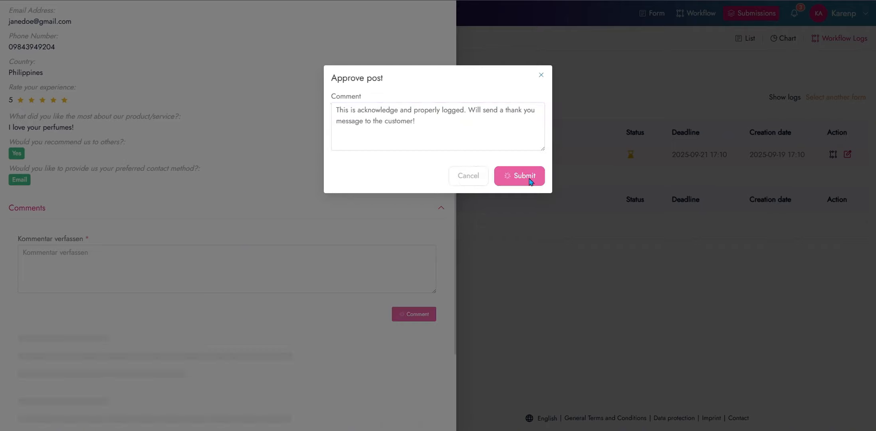
{"action": "left_click", "coordinate": [525, 176]}
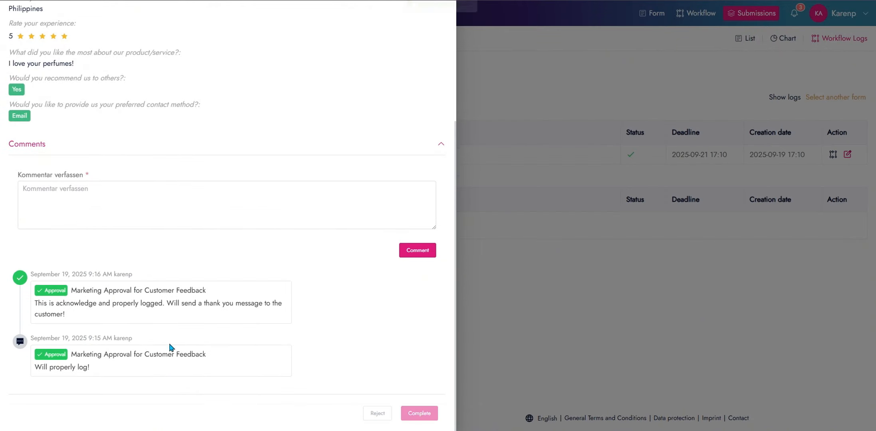
{"action": "scroll", "coordinate": [274, 294], "scroll_direction": "up", "scroll_amount": 5}
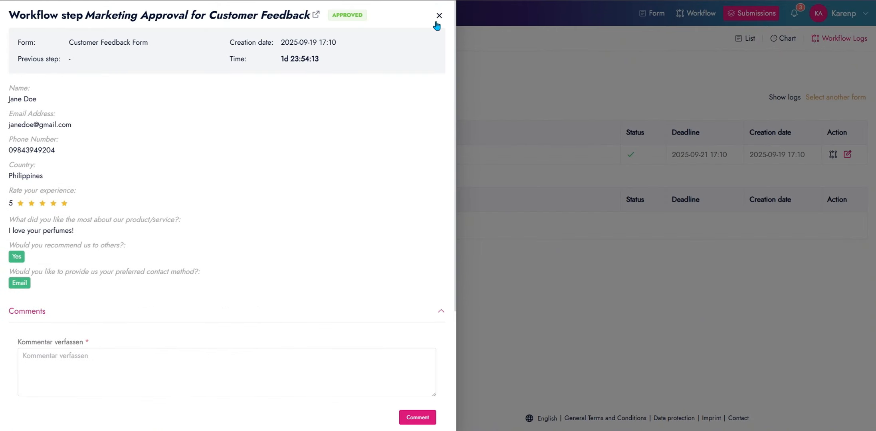
{"action": "left_click", "coordinate": [439, 16]}
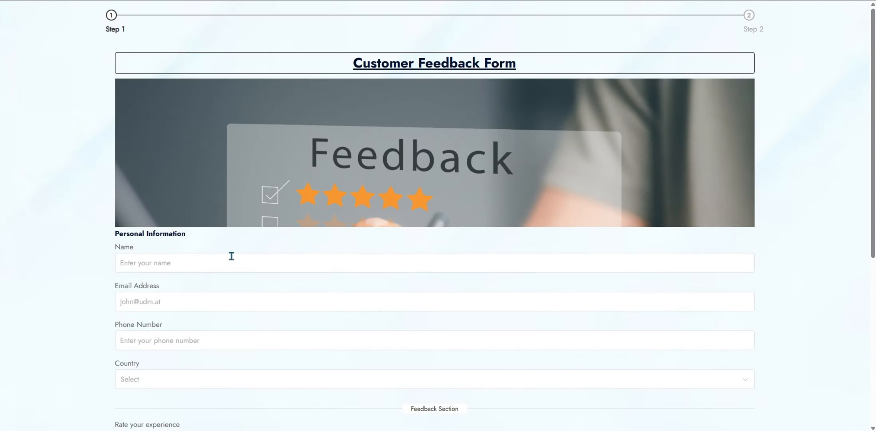
Fill in the new customer's name, email address and phone number
{"action": "left_click", "coordinate": [230, 257]}
{"action": "scroll", "coordinate": [225, 259], "scroll_direction": "down", "scroll_amount": 1}
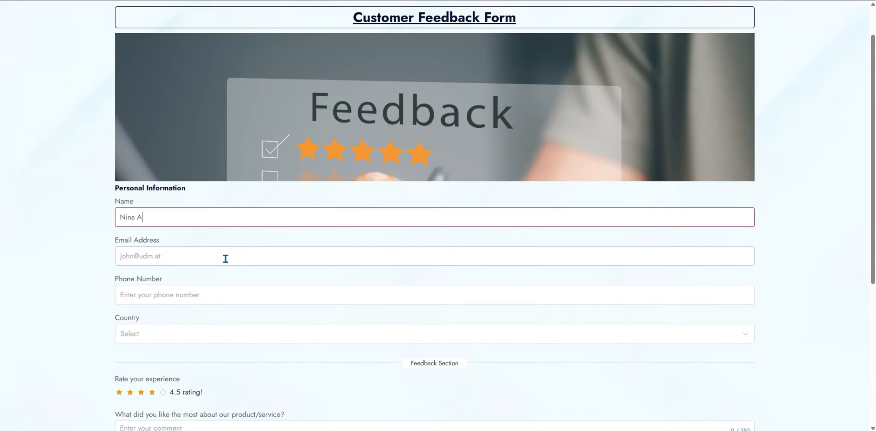
{"action": "key", "text": "Tab"}
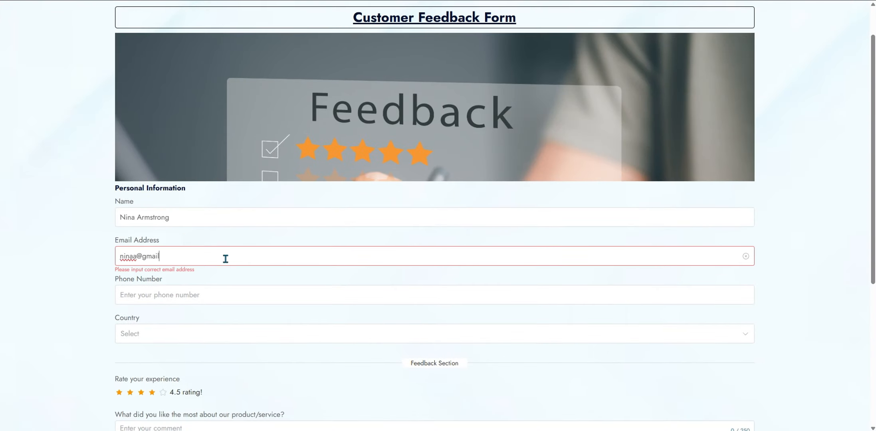
{"action": "scroll", "coordinate": [228, 240], "scroll_direction": "down", "scroll_amount": 2}
{"action": "left_click", "coordinate": [231, 206]}
Choose Australia, rate 2 stars and comment 'None, I was disappointed and I want a refund.'
{"action": "left_click", "coordinate": [216, 242]}
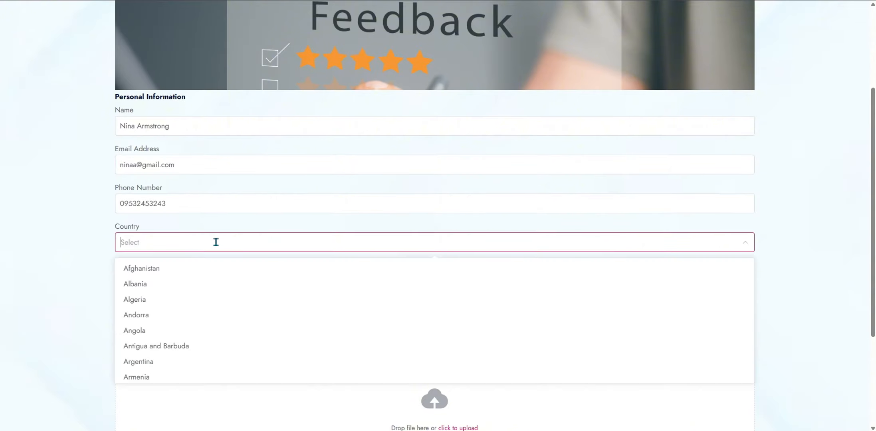
{"action": "type", "text": "us"}
{"action": "left_click", "coordinate": [165, 271]}
{"action": "scroll", "coordinate": [160, 272], "scroll_direction": "down", "scroll_amount": 1}
{"action": "left_click", "coordinate": [131, 256]}
{"action": "scroll", "coordinate": [241, 244], "scroll_direction": "down", "scroll_amount": 1}
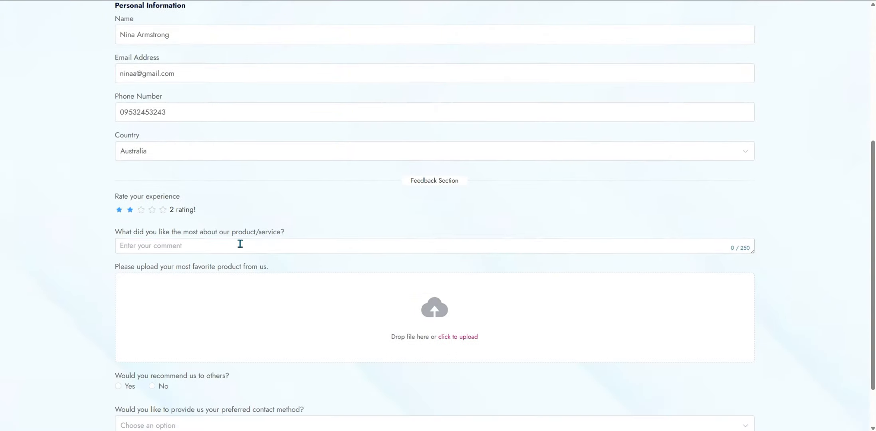
{"action": "left_click", "coordinate": [240, 245]}
{"action": "type", "text": "None, I was disappointed and I want a refund."}
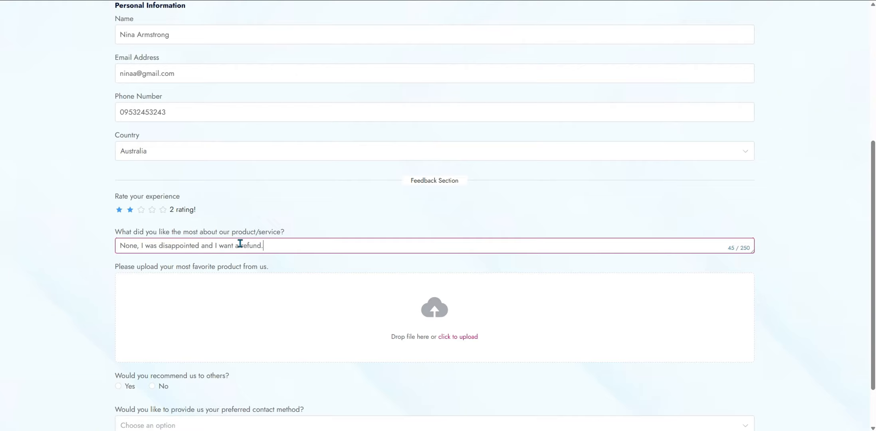
Answer No to recommending us and choose Phone as the preferred contact method
{"action": "scroll", "coordinate": [454, 284], "scroll_direction": "down", "scroll_amount": 1}
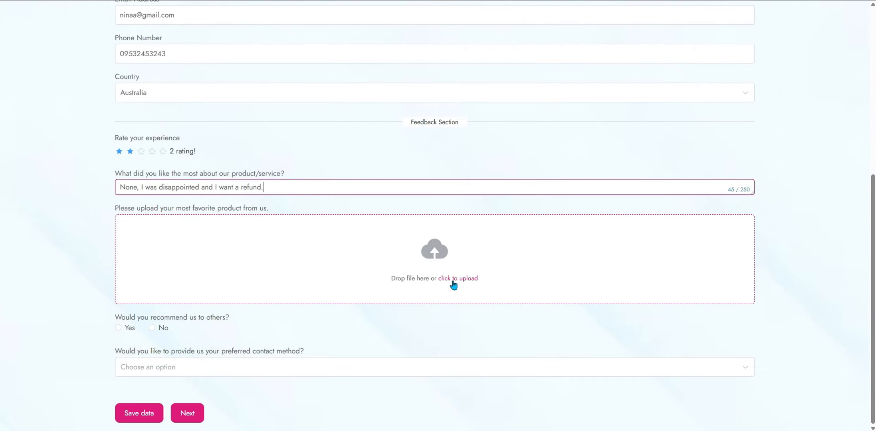
{"action": "left_click", "coordinate": [152, 328]}
{"action": "left_click", "coordinate": [245, 367]}
{"action": "left_click", "coordinate": [174, 414]}
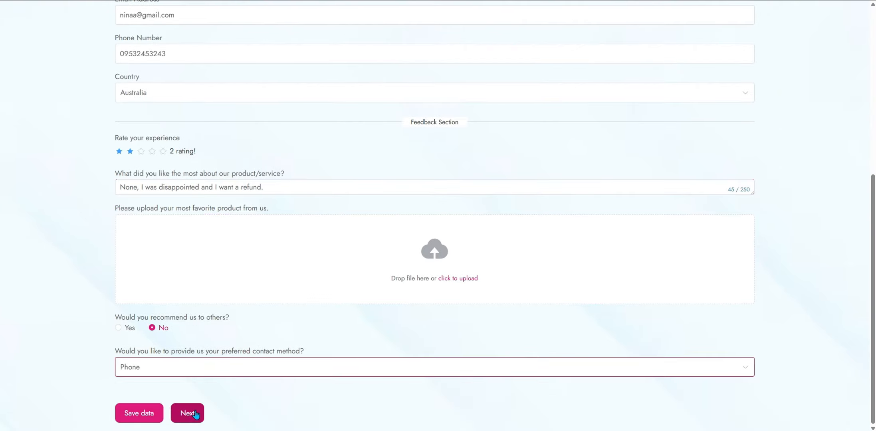
Agree to the consent, draw and save a signature, and send the form
{"action": "left_click", "coordinate": [191, 414]}
{"action": "left_click", "coordinate": [122, 83]}
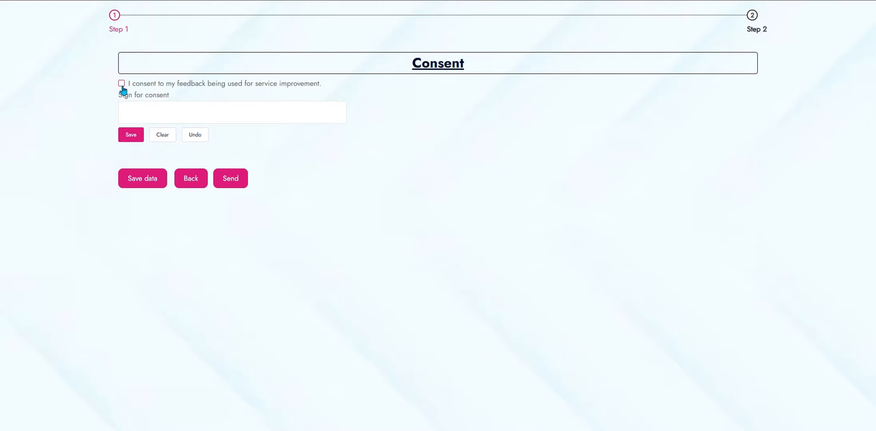
{"action": "left_click_drag", "start_coordinate": [219, 102], "coordinate": [215, 108]}
{"action": "left_click", "coordinate": [129, 137]}
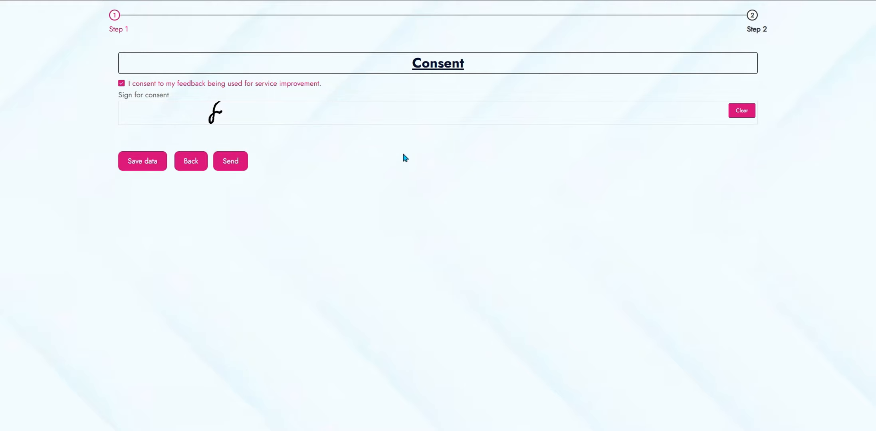
{"action": "left_click", "coordinate": [231, 161]}
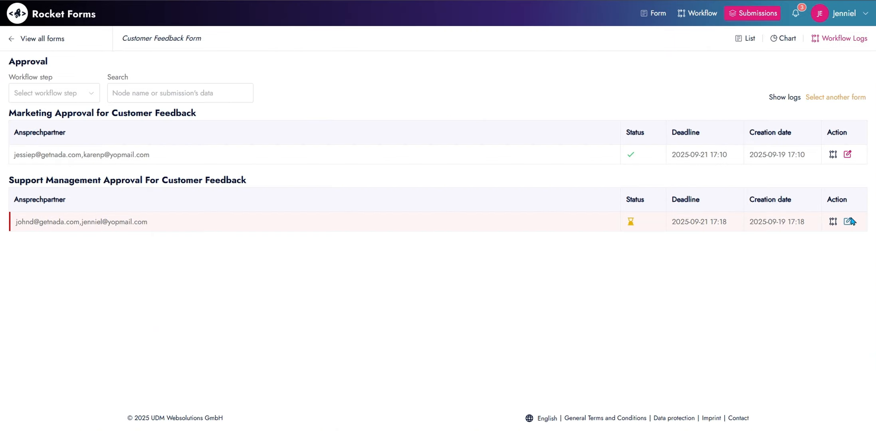
Post the comment 'This is noted. Will take action' on the Support Management Approval step
{"action": "left_click", "coordinate": [848, 222]}
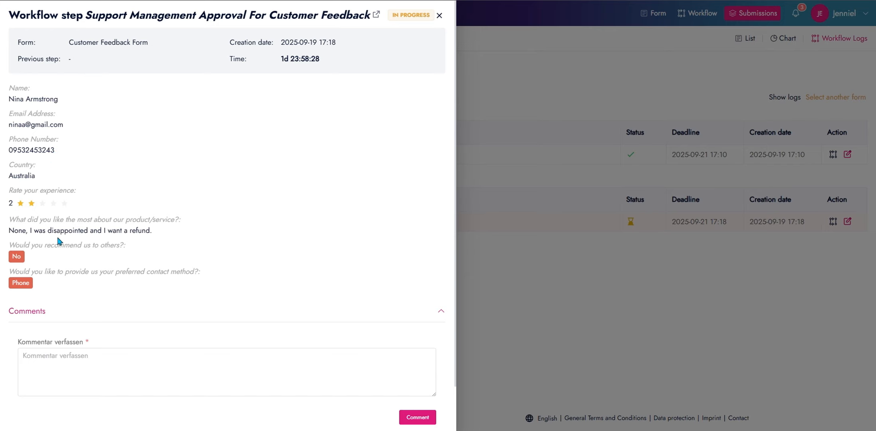
{"action": "left_click", "coordinate": [67, 358]}
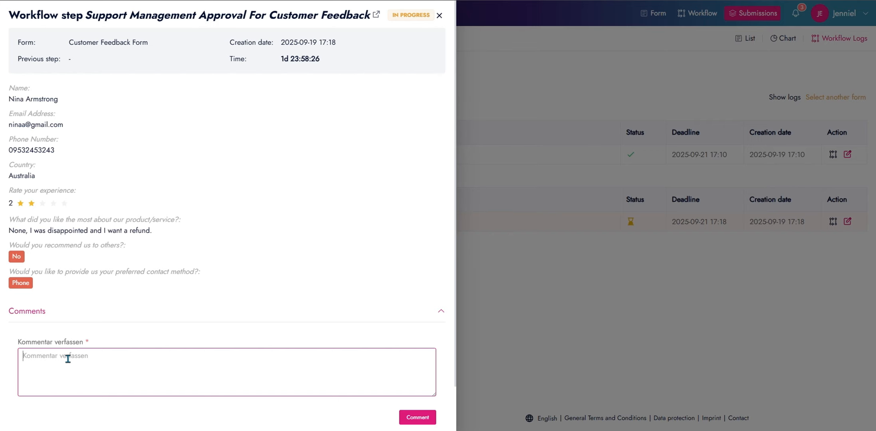
{"action": "type", "text": "This is noted. Will take action"}
{"action": "left_click", "coordinate": [410, 416]}
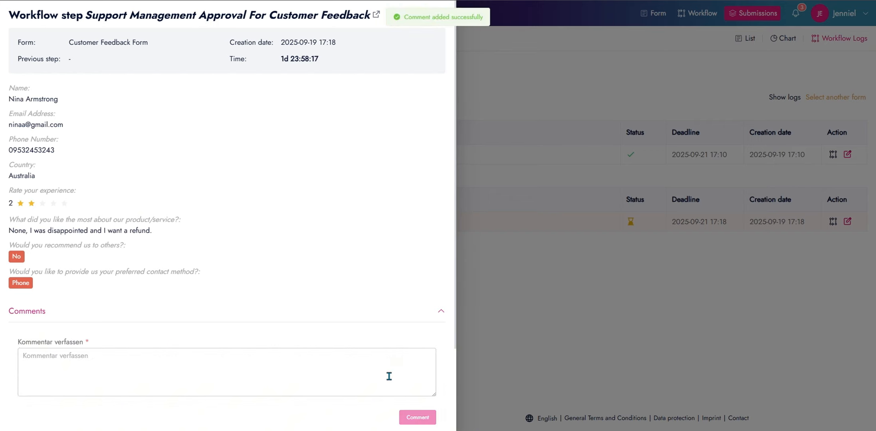
{"action": "scroll", "coordinate": [387, 372], "scroll_direction": "down", "scroll_amount": 1}
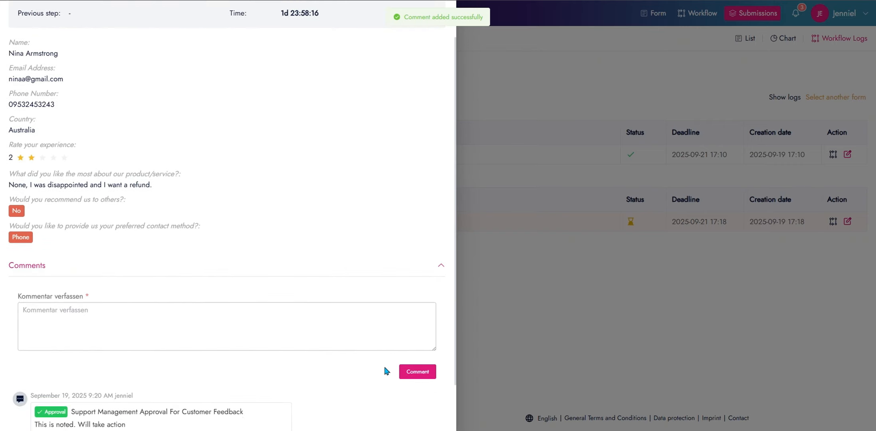